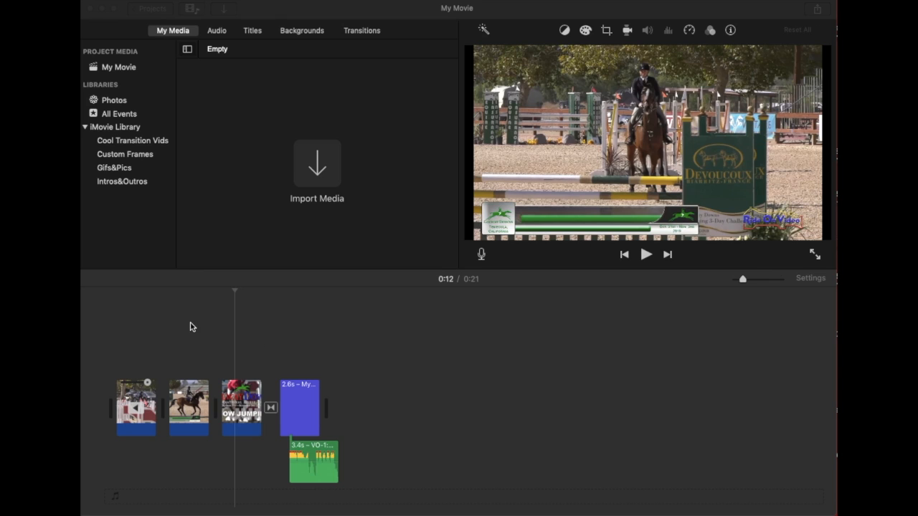
# Move the second clip above the first clip in the timeline so it overlays it from the start
pyautogui.click(188, 407)
pyautogui.click(183, 407)
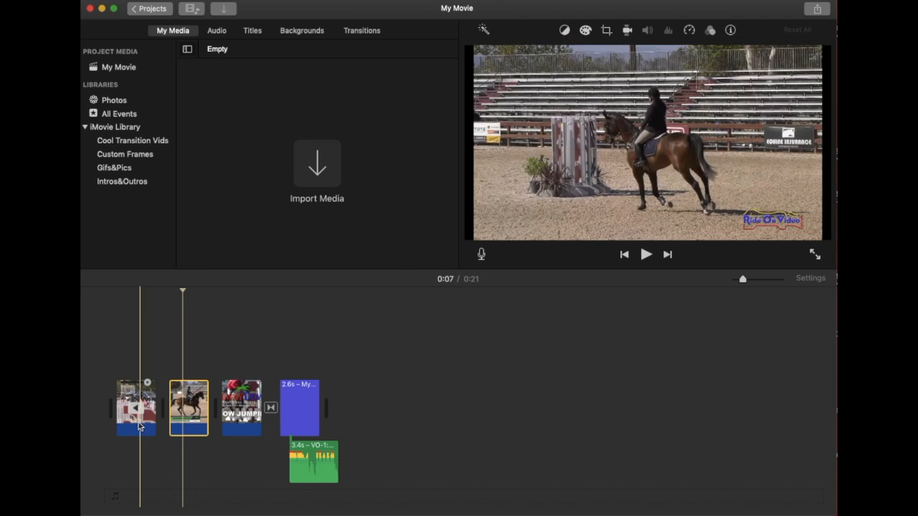
pyautogui.moveTo(194, 419); pyautogui.dragTo(135, 365)
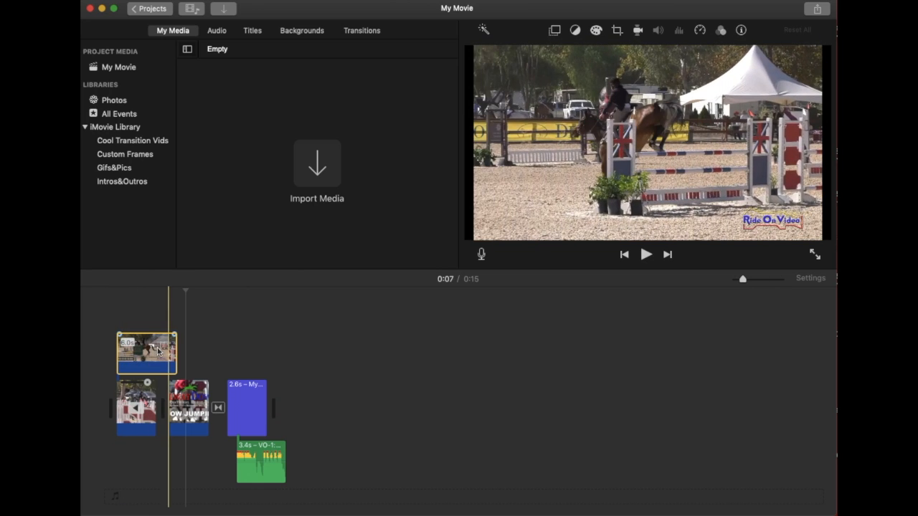
# Open the overlay clip's video overlay settings and review the available overlay styles
pyautogui.click(155, 350)
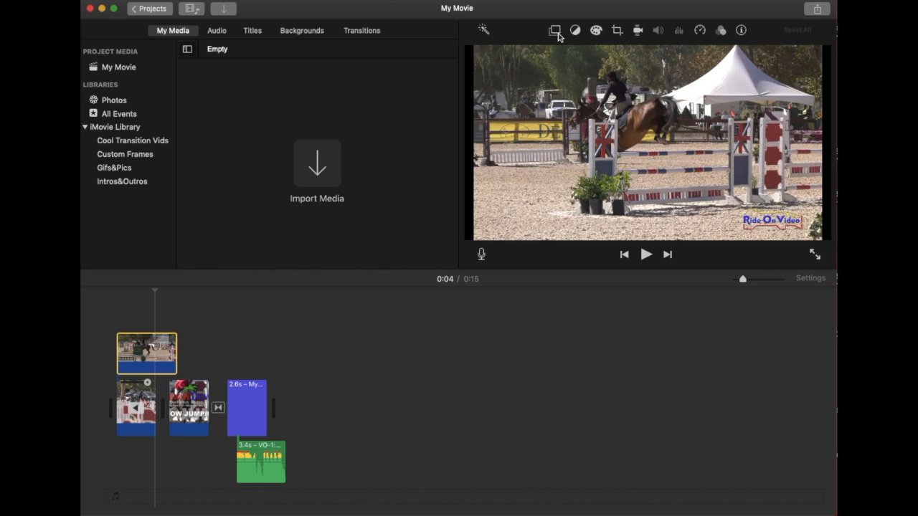
pyautogui.click(197, 413)
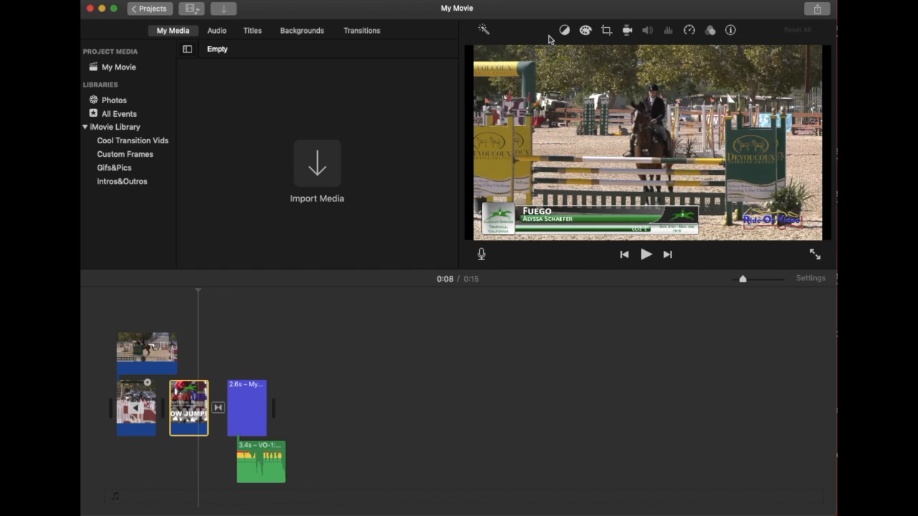
pyautogui.click(146, 351)
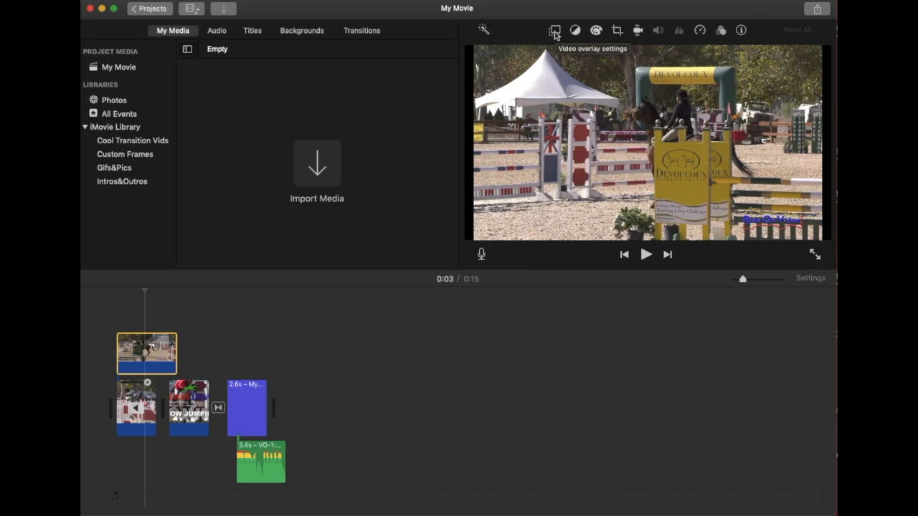
pyautogui.click(555, 32)
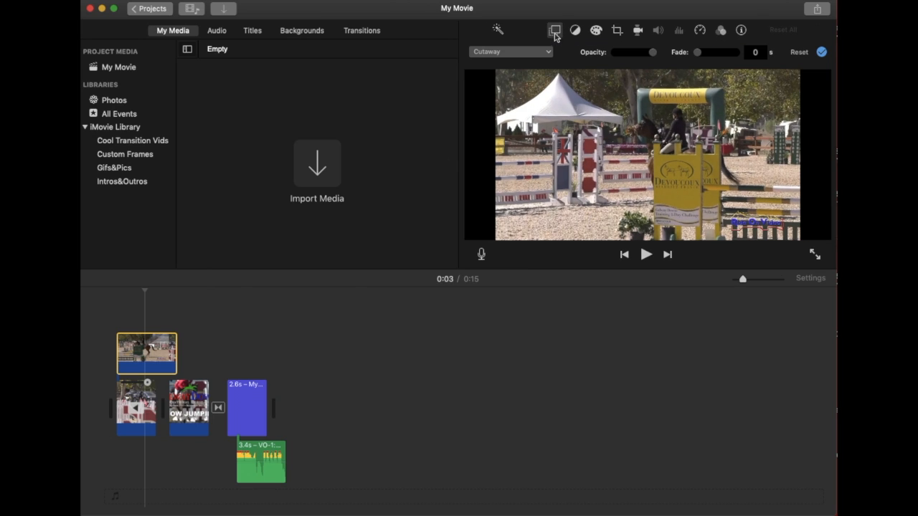
pyautogui.click(544, 55)
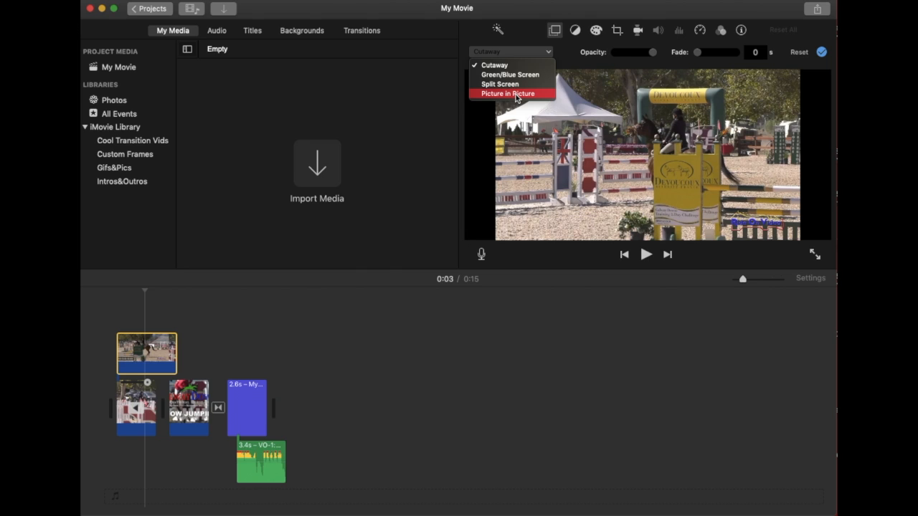
pyautogui.click(582, 55)
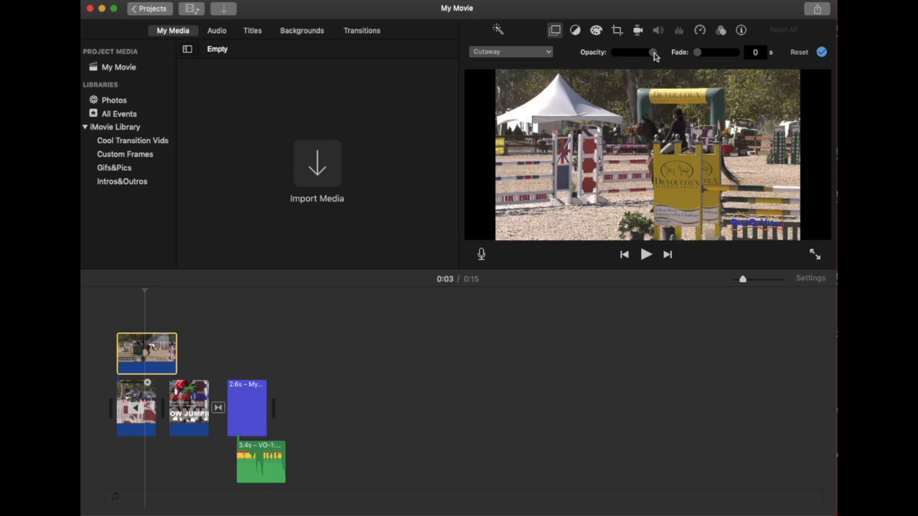
# Lower the cutaway overlay's opacity to about half and play the movie from the start
pyautogui.moveTo(653, 53); pyautogui.dragTo(636, 54)
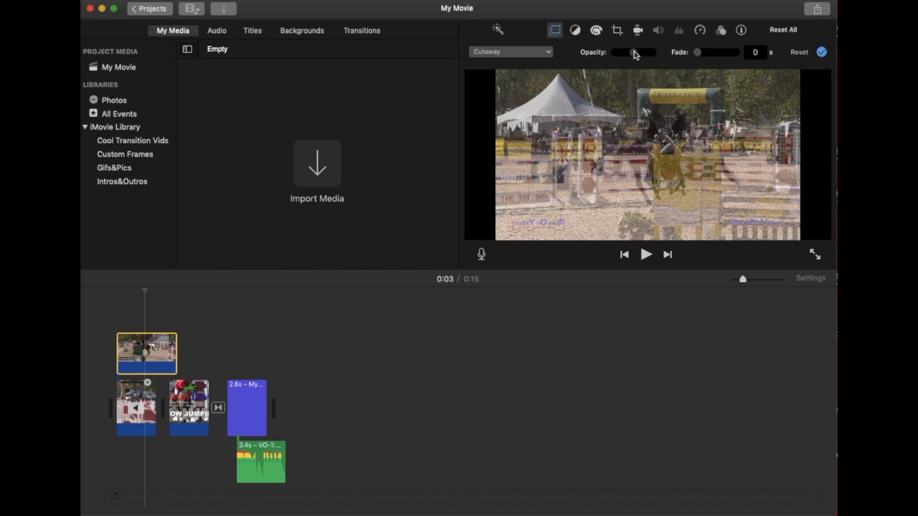
pyautogui.click(99, 441)
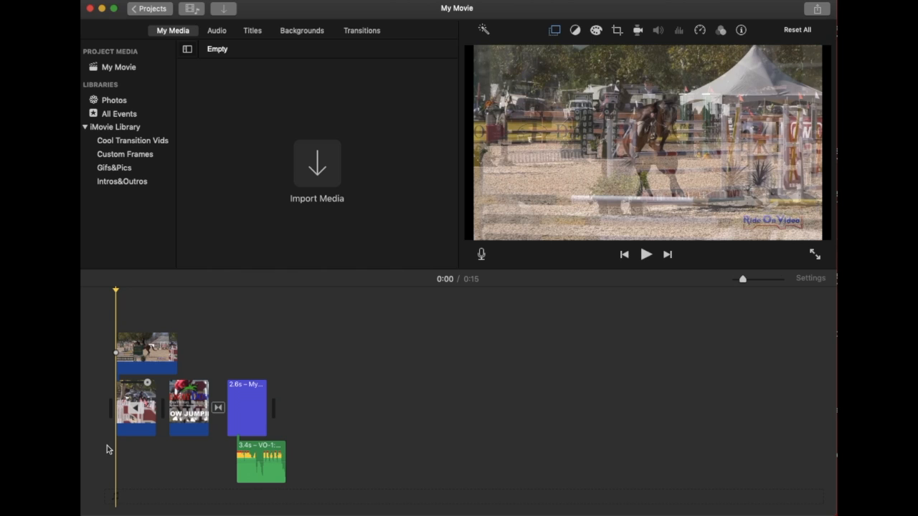
pyautogui.press('space')
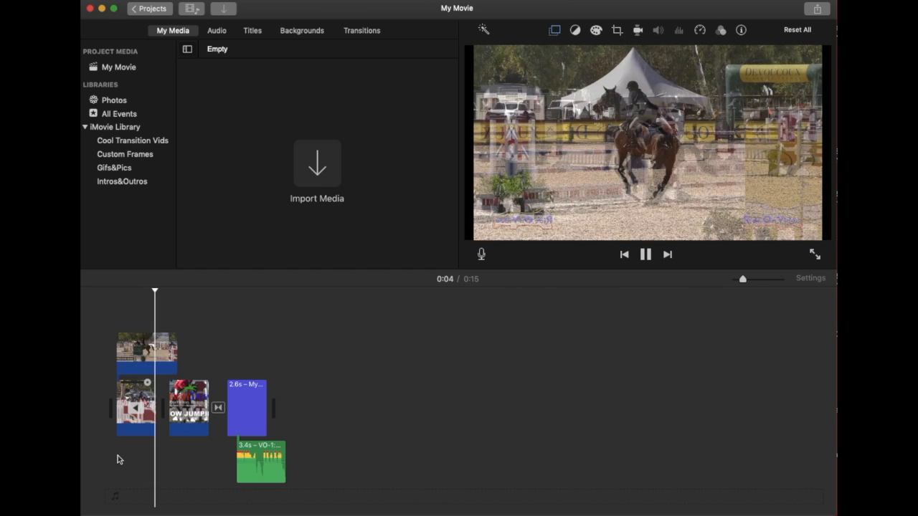
pyautogui.press('space')
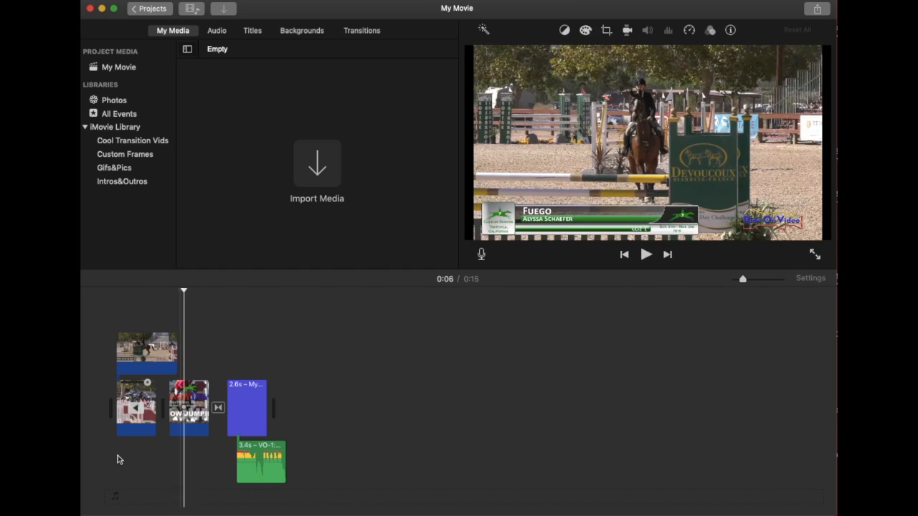
# Restore the cutaway overlay clip's opacity to full
pyautogui.click(124, 344)
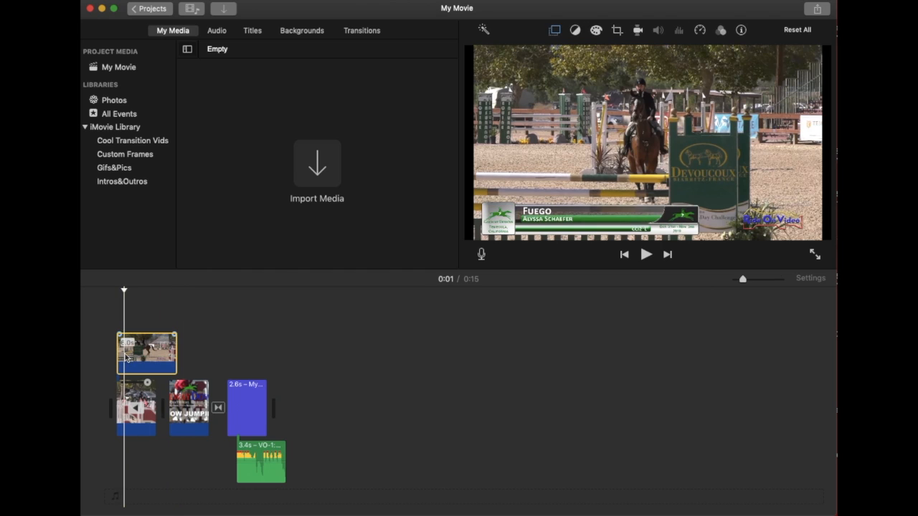
pyautogui.click(554, 31)
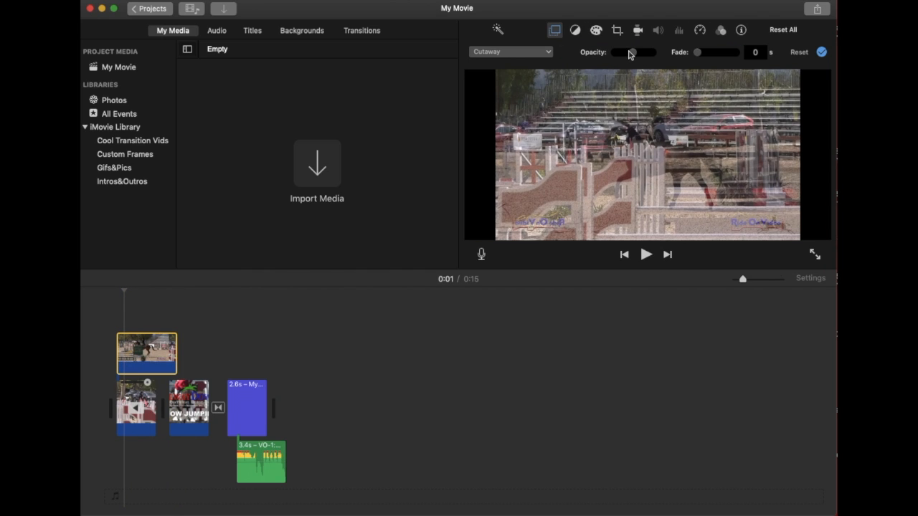
pyautogui.moveTo(656, 55); pyautogui.dragTo(675, 59)
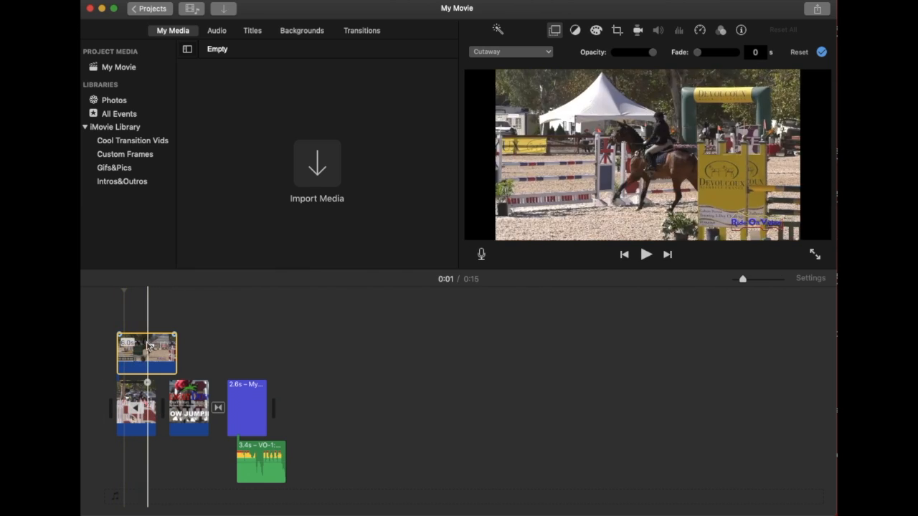
# Change the overlay style to Split Screen, check its position options and keep the clip on Left with a 0 s slide
pyautogui.click(549, 51)
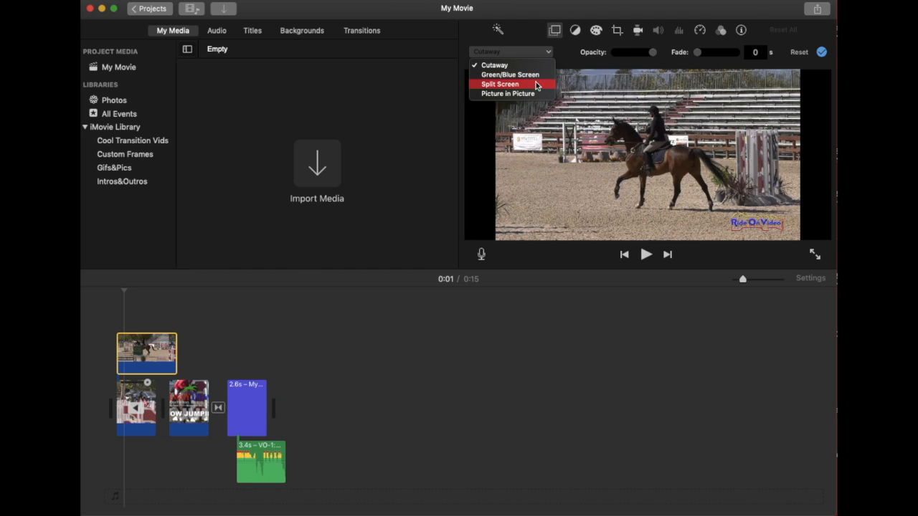
pyautogui.click(536, 84)
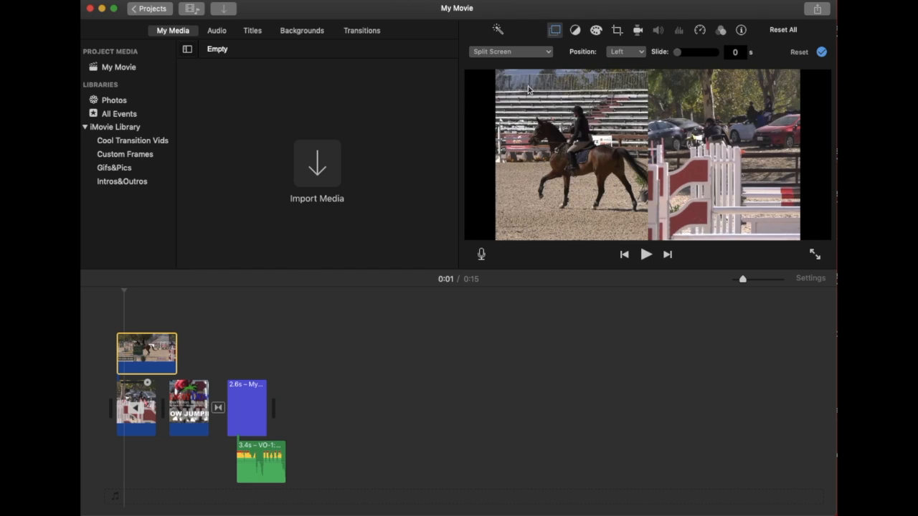
pyautogui.click(631, 55)
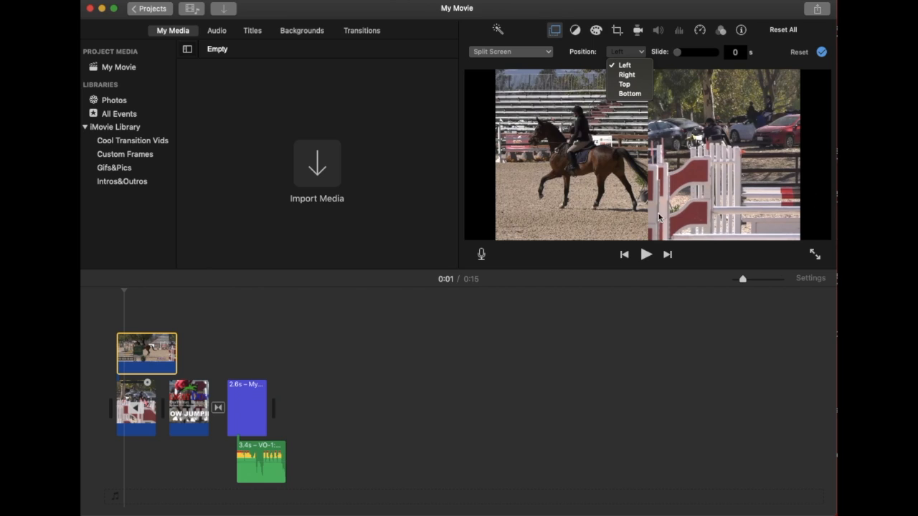
pyautogui.click(674, 62)
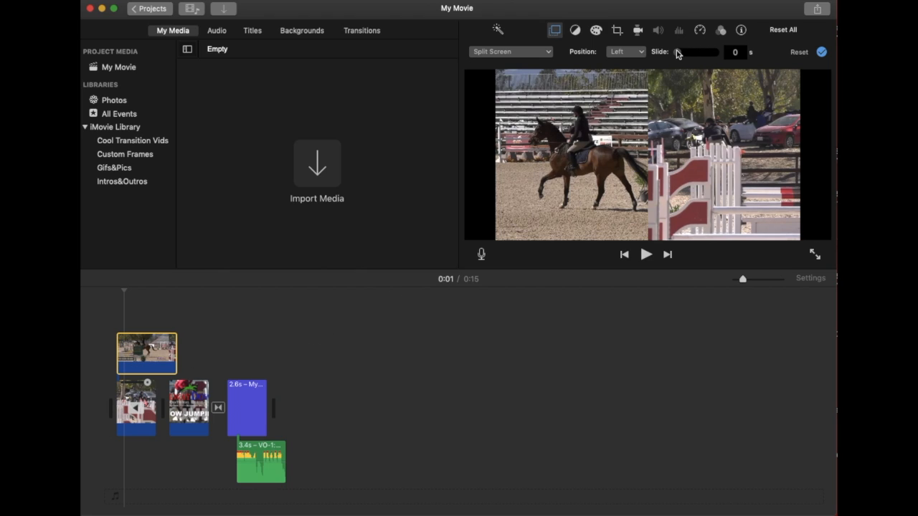
pyautogui.moveTo(677, 54)
pyautogui.mouseDown()
pyautogui.moveTo(729, 58)
pyautogui.moveTo(663, 57)
pyautogui.moveTo(726, 61)
pyautogui.moveTo(673, 58)
pyautogui.mouseUp()
# Play the movie from the start to preview the split-screen overlay
pyautogui.click(102, 378)
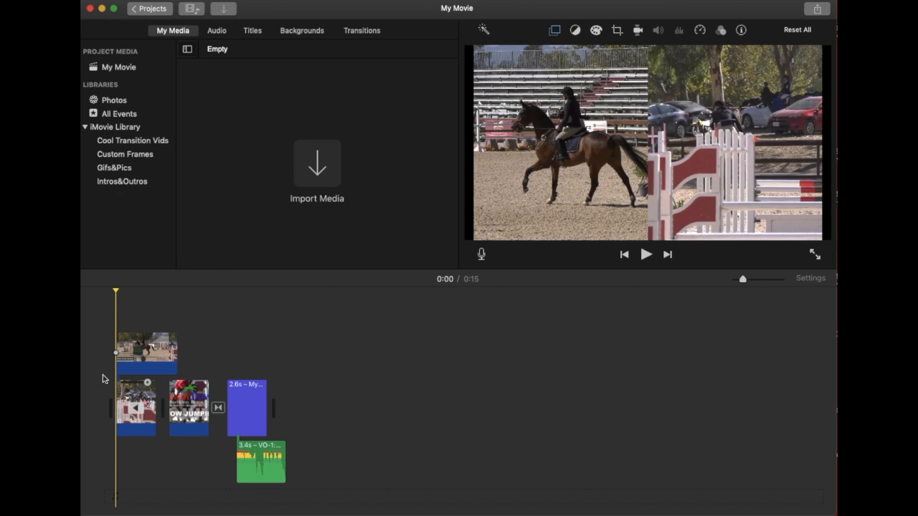
pyautogui.press('space')
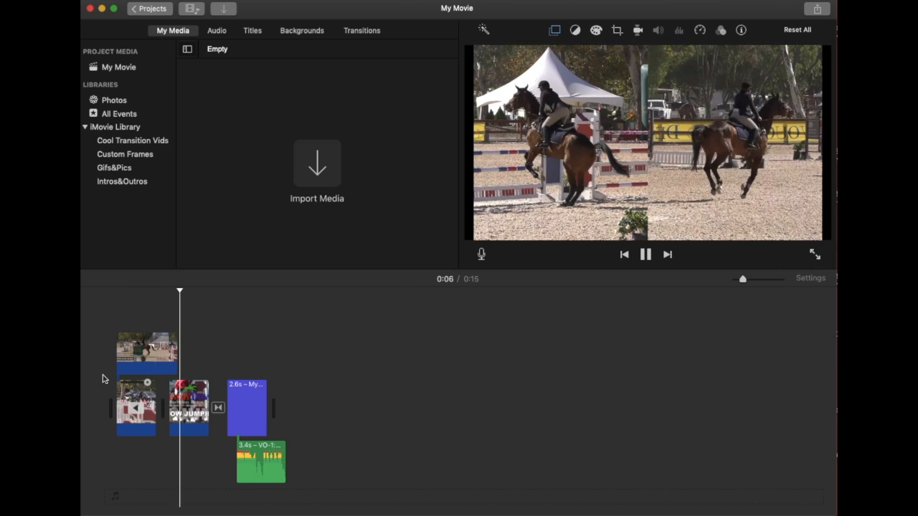
pyautogui.press('space')
# Change the overlay clip's style to Picture in Picture, display the inset at about two seconds and review its transition options
pyautogui.click(126, 352)
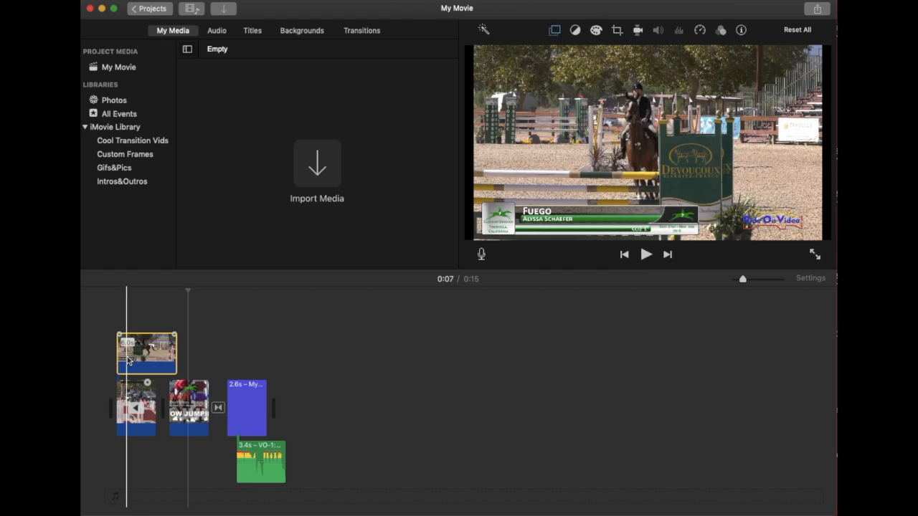
pyautogui.click(554, 29)
pyautogui.click(547, 53)
pyautogui.click(539, 94)
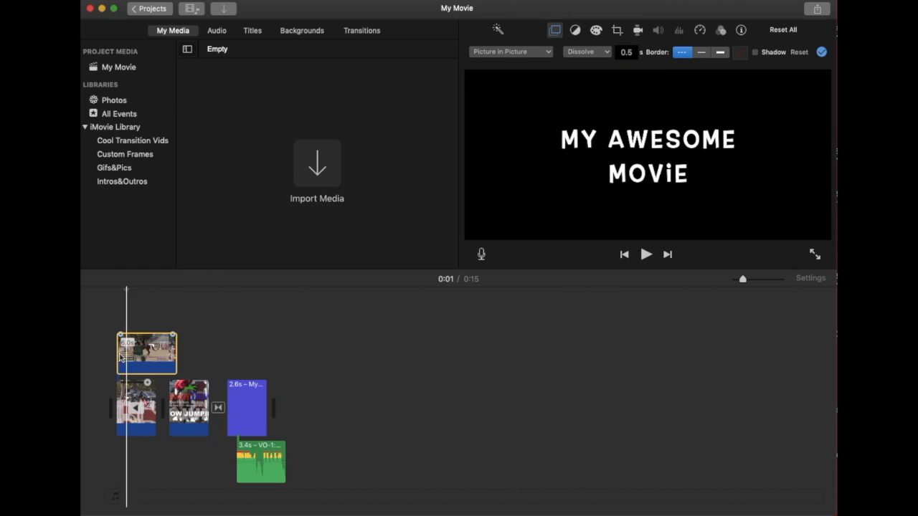
pyautogui.click(129, 365)
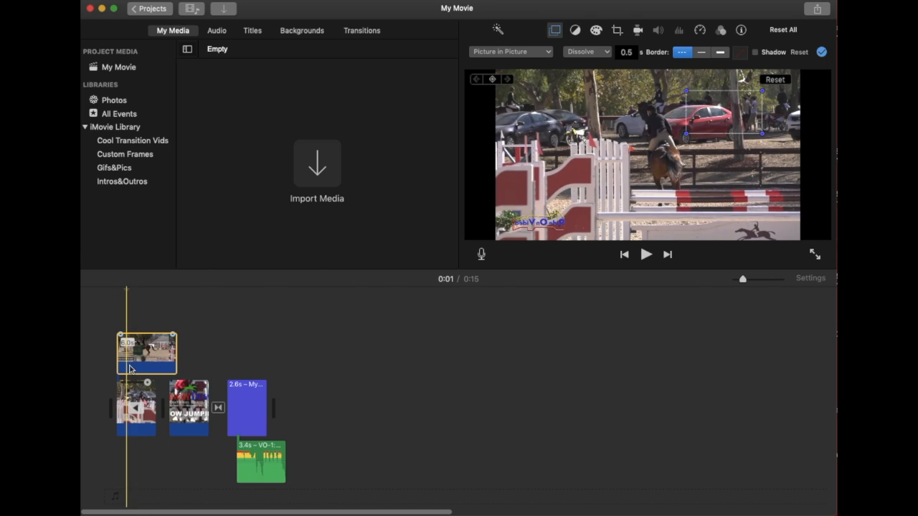
pyautogui.click(133, 366)
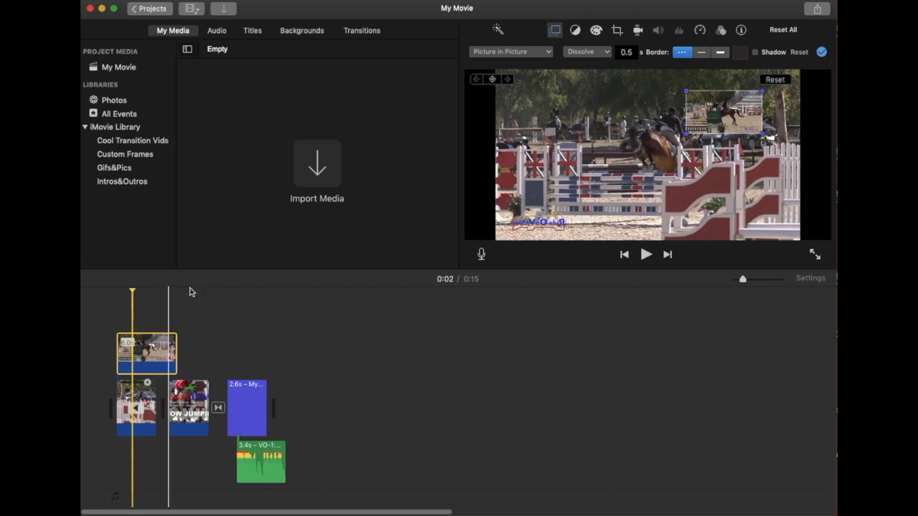
pyautogui.click(590, 53)
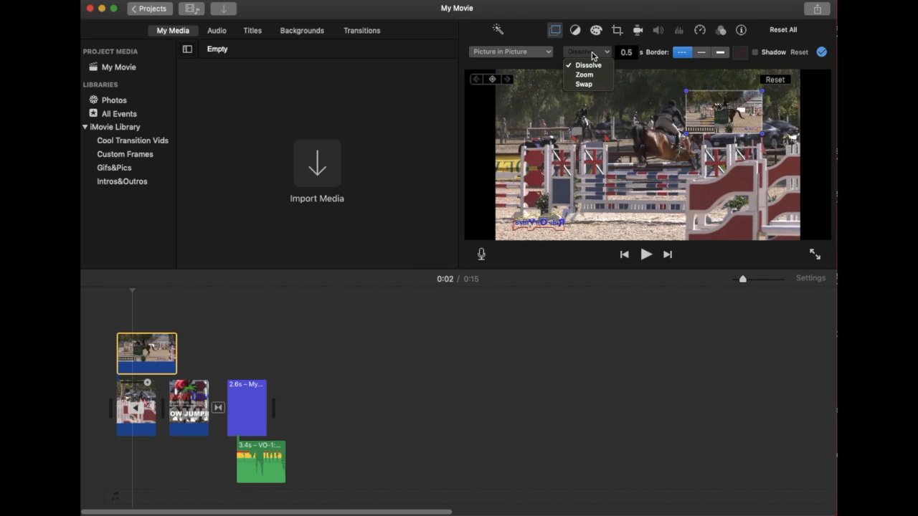
pyautogui.click(593, 52)
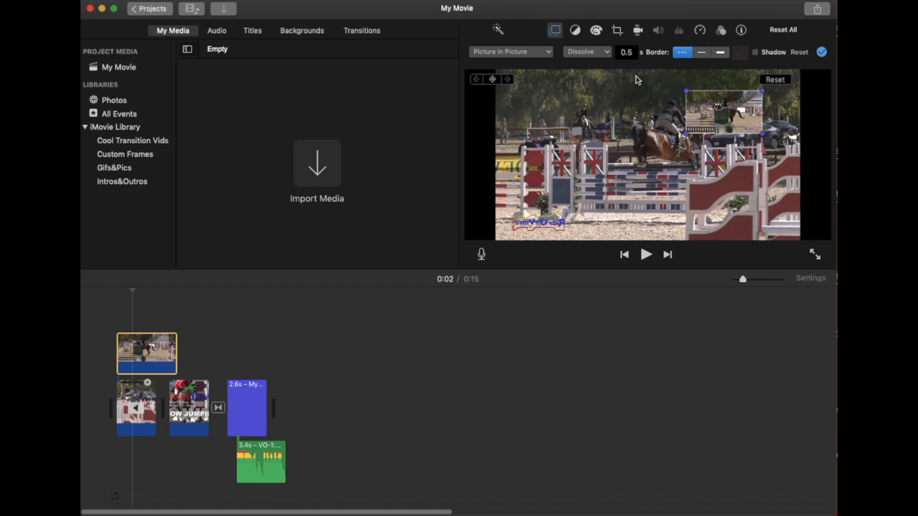
# Reset the picture-in-picture settings and move the overlay clip back into the main track after the first clip
pyautogui.click(798, 52)
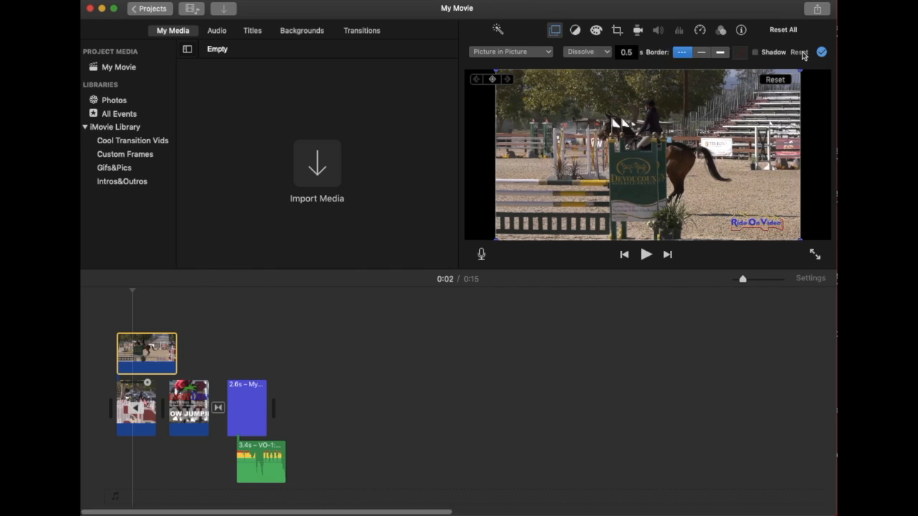
pyautogui.moveTo(174, 371); pyautogui.dragTo(187, 410)
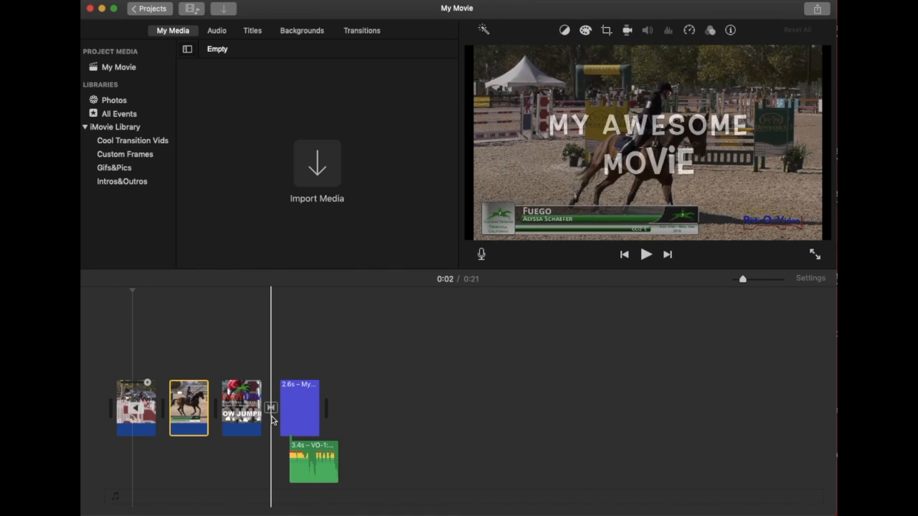